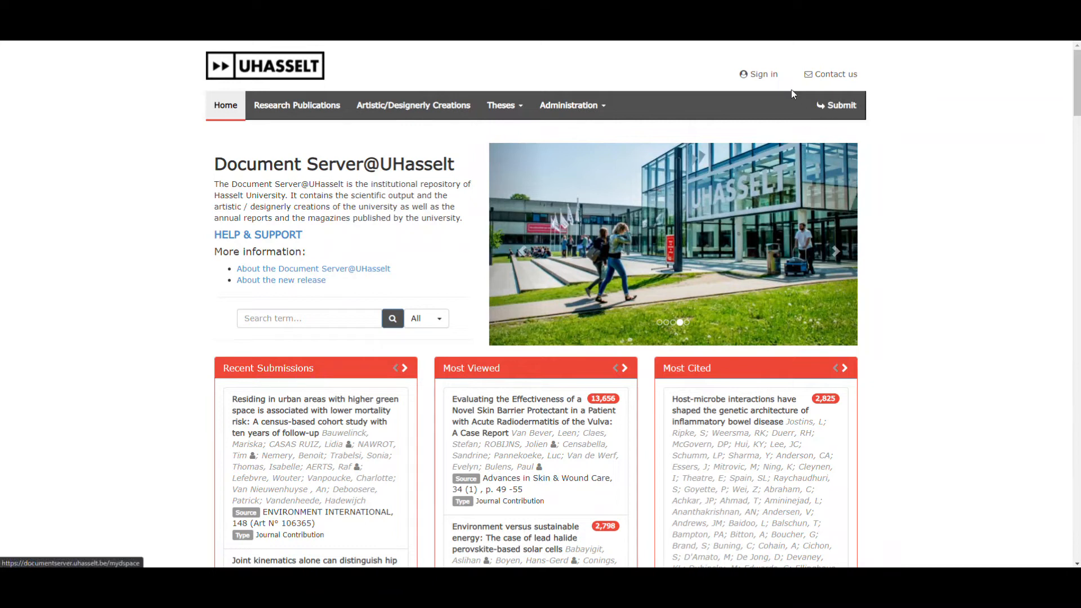
# Step: Sign in to the UHasselt document server with the user ID and account password
pyautogui.click(758, 78)
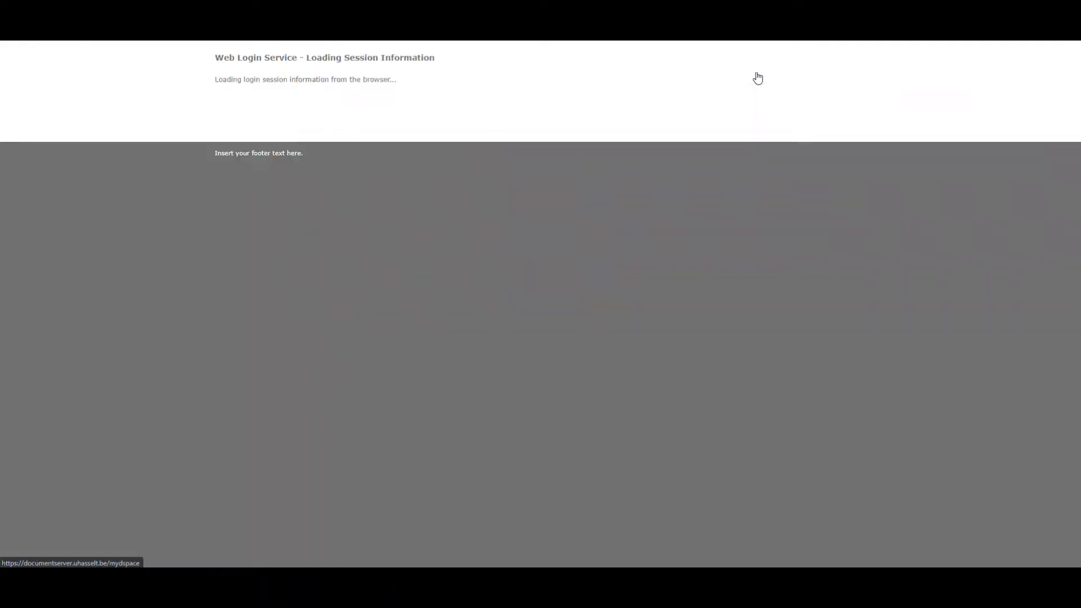
pyautogui.write('luc')
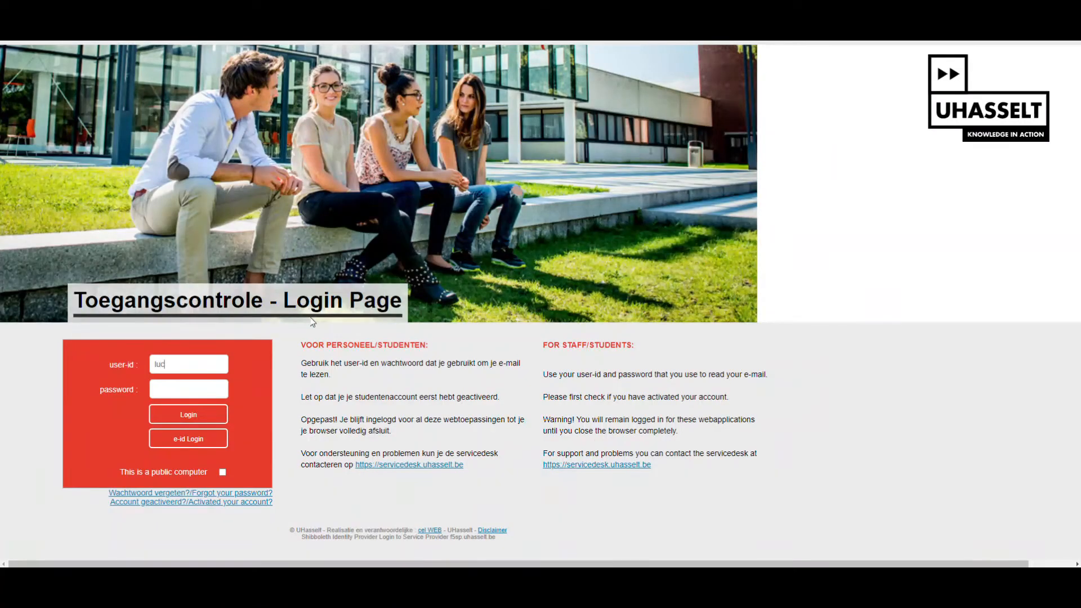
pyautogui.write('p11078')
pyautogui.write('••••')
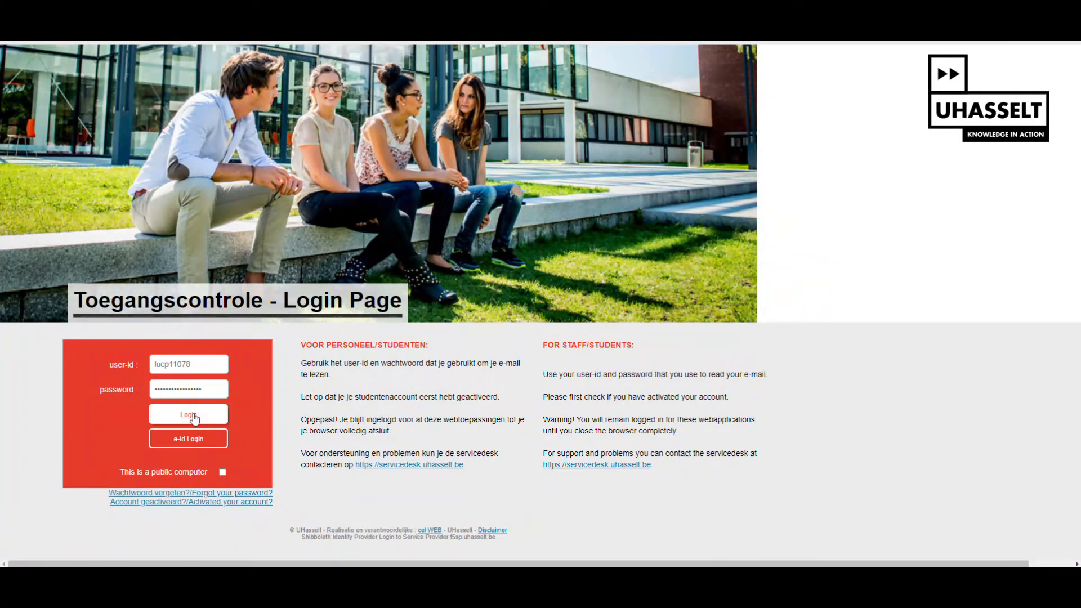
pyautogui.click(194, 419)
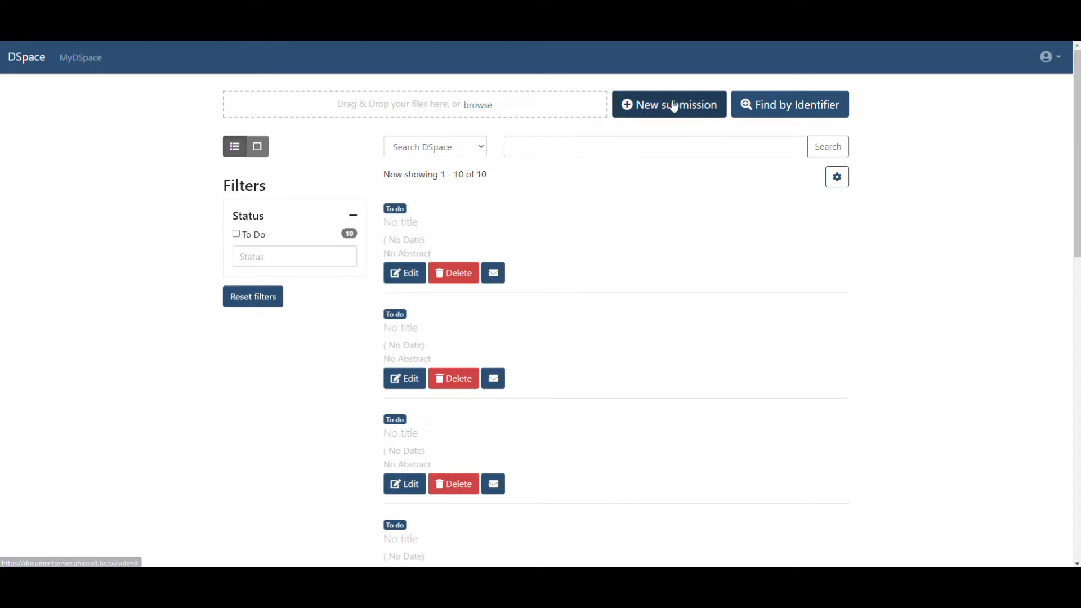
# Step: Start a new submission in the Datasets collection, found by searching 'data'
pyautogui.click(674, 106)
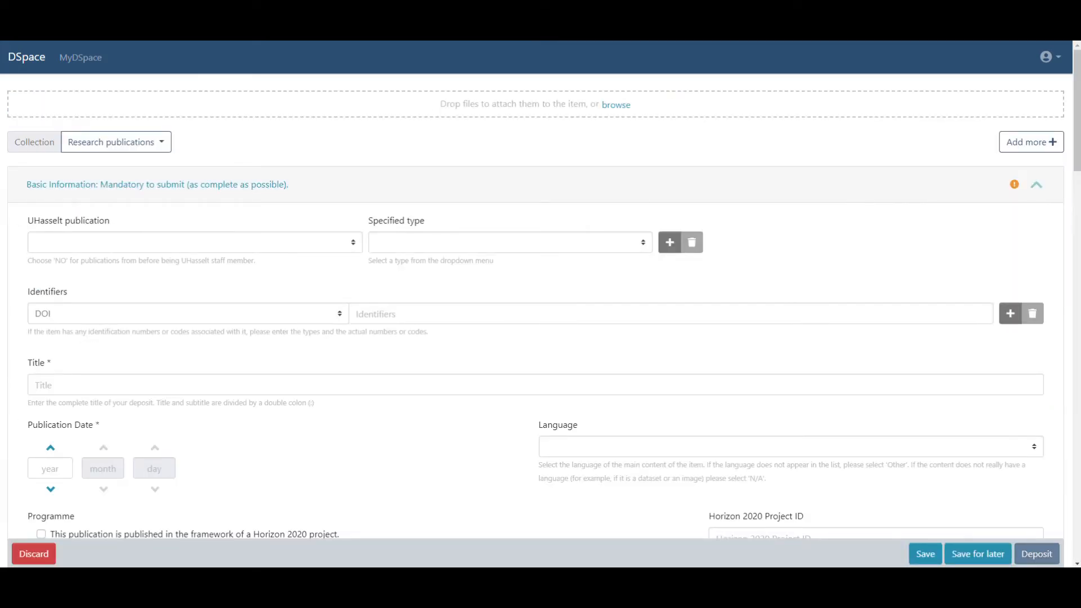
pyautogui.click(143, 145)
pyautogui.click(129, 169)
pyautogui.write('datas')
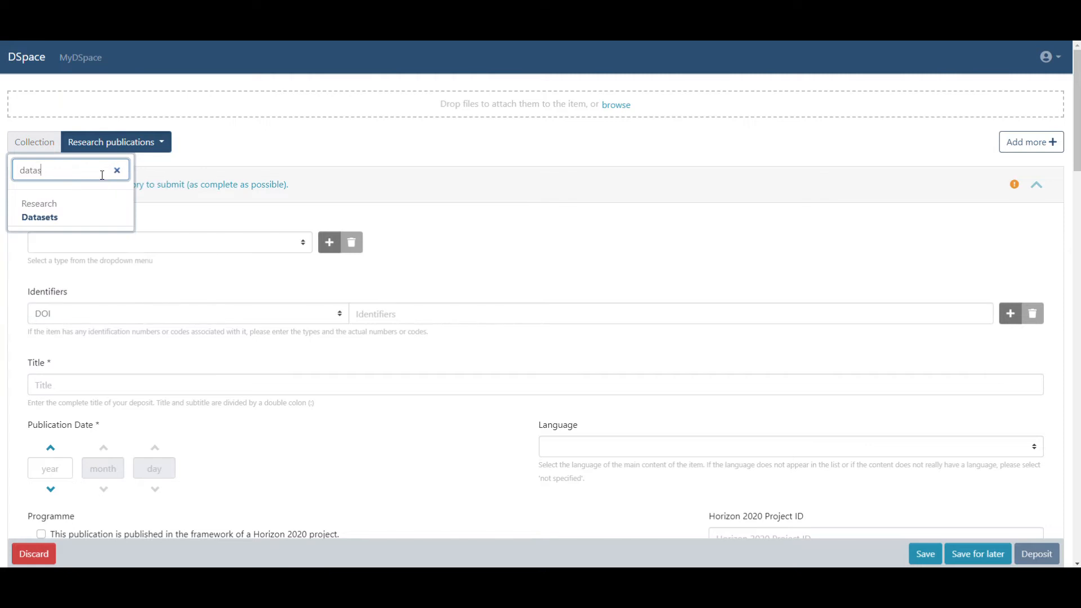
pyautogui.click(63, 217)
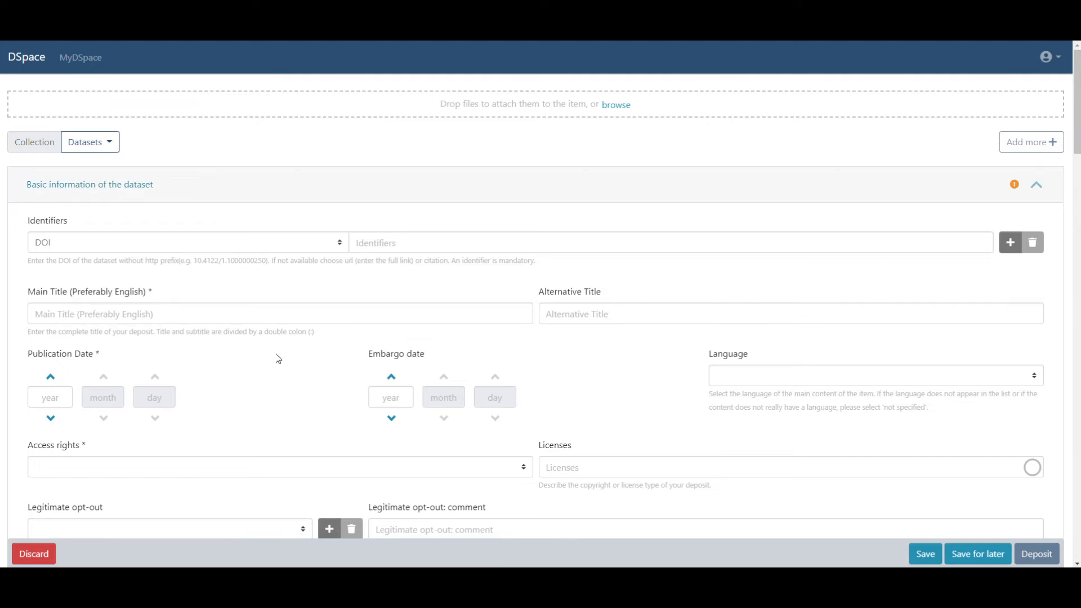
# Step: Enter DOI 10.5061/dryad.5nt11 as identifier and save so title, date and creators auto-fill
pyautogui.click(339, 244)
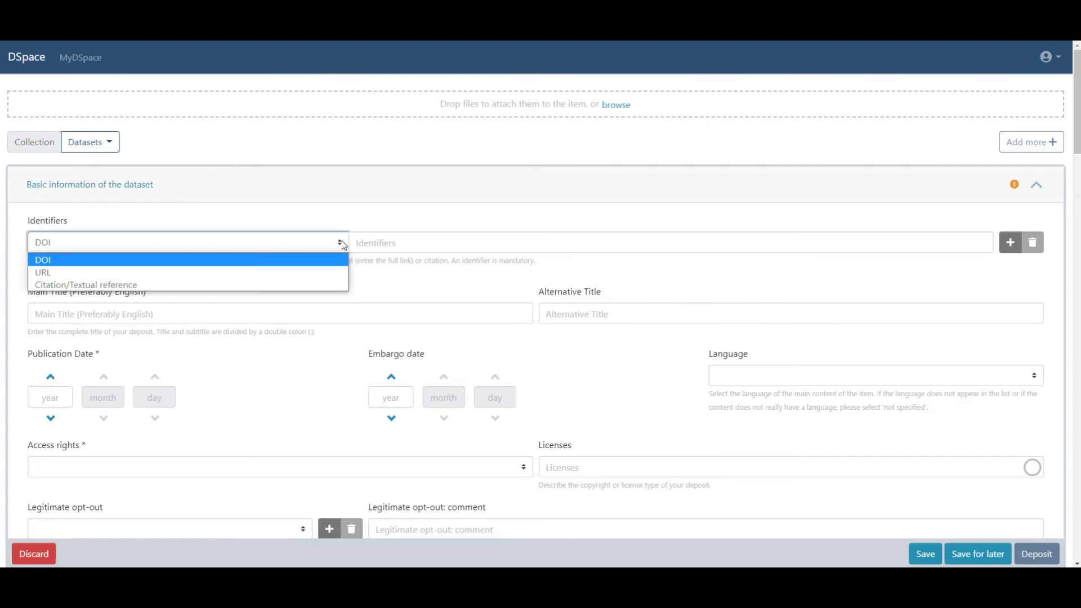
pyautogui.click(406, 239)
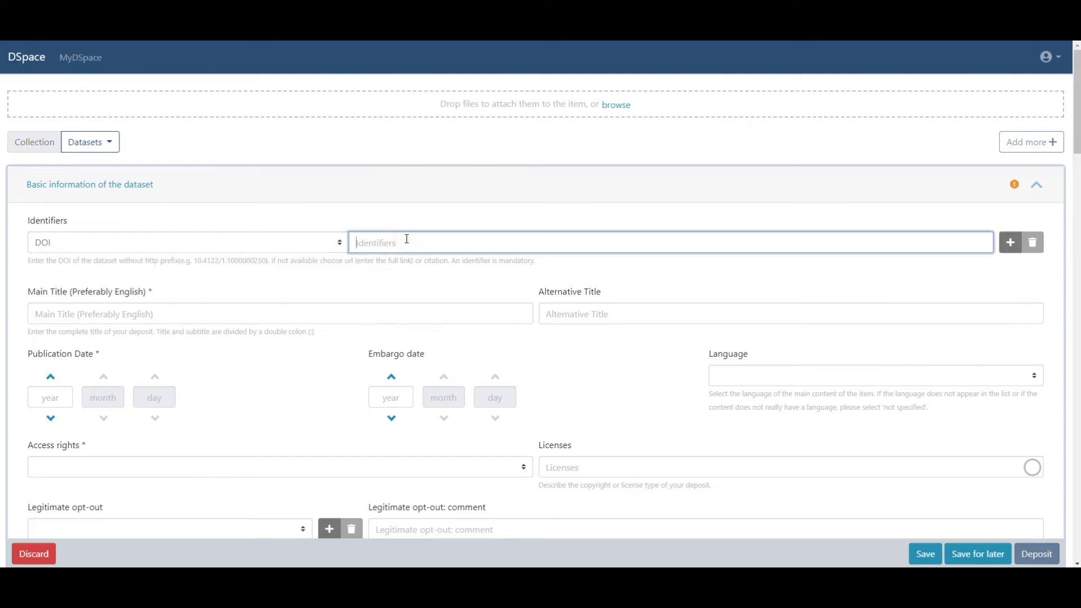
pyautogui.write('10.5061/dryad.5nt11')
pyautogui.click(423, 278)
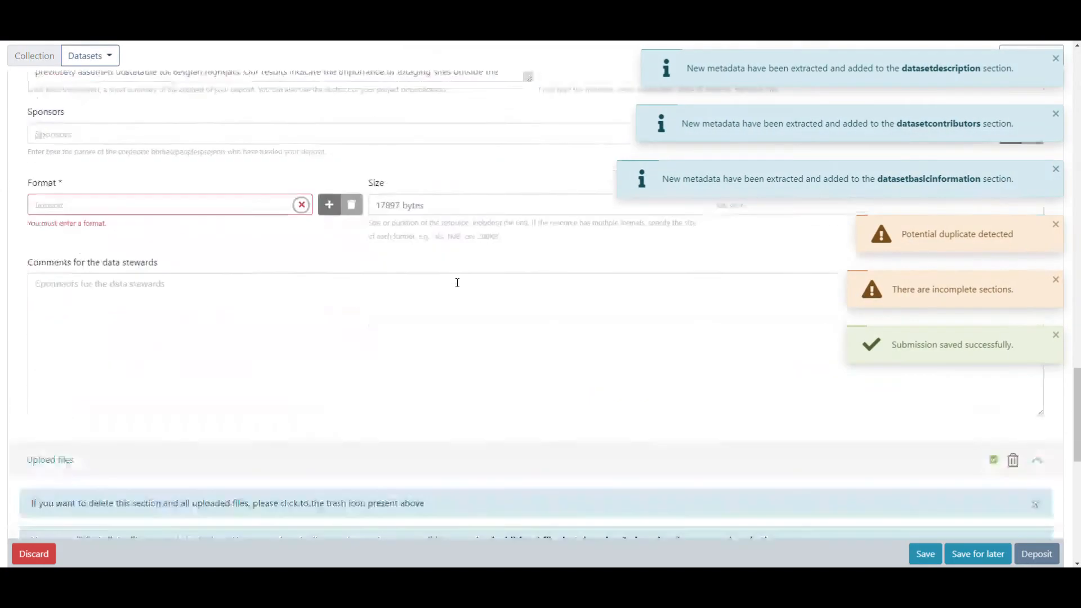
pyautogui.scroll(5, 521, 295)
pyautogui.scroll(20, 522, 295)
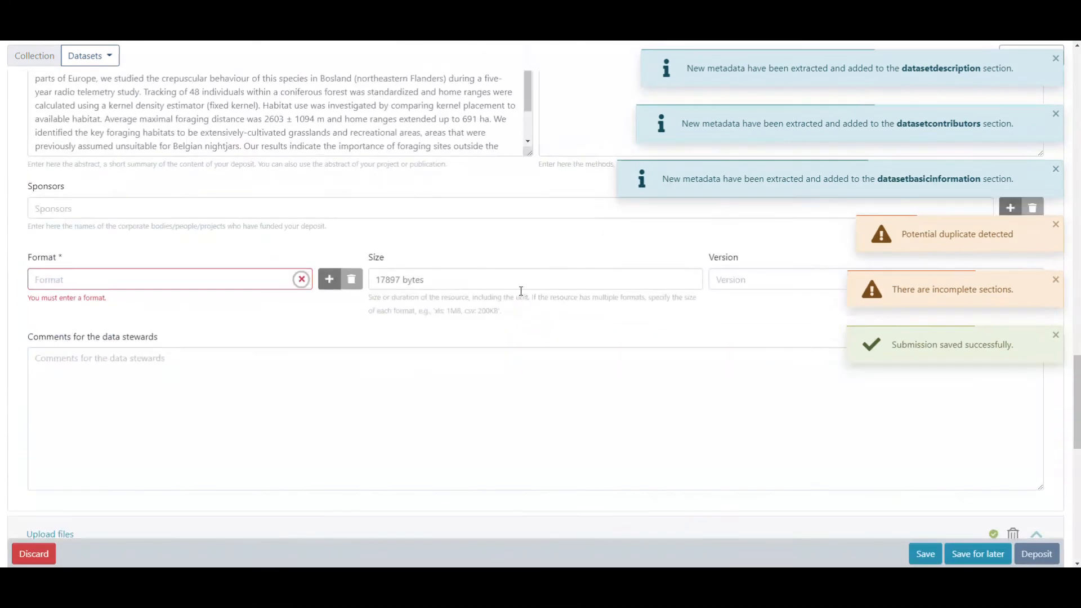
pyautogui.scroll(10, 521, 293)
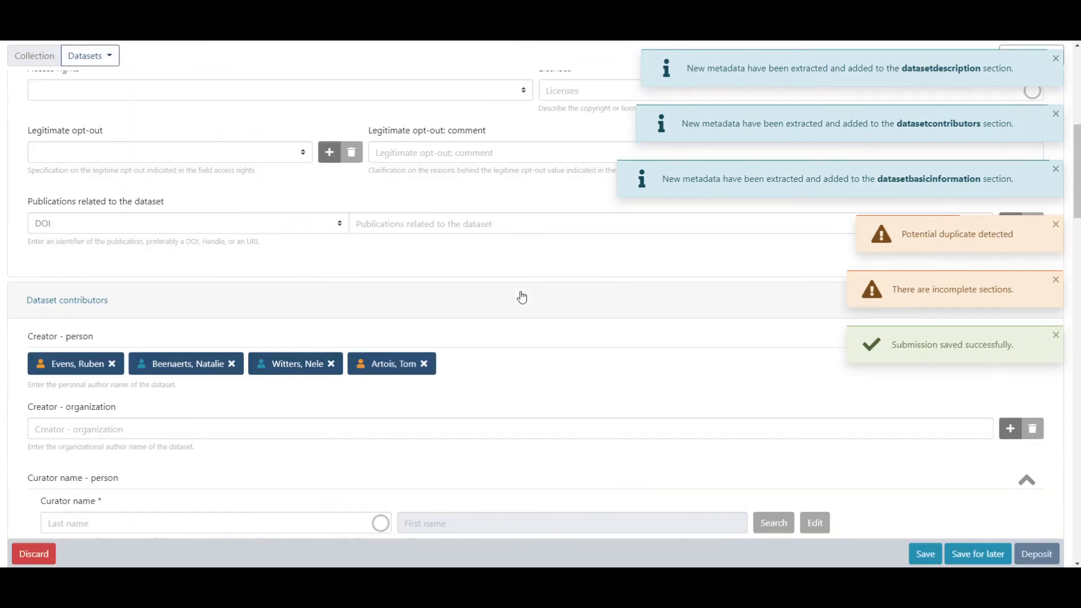
pyautogui.scroll(2, 522, 296)
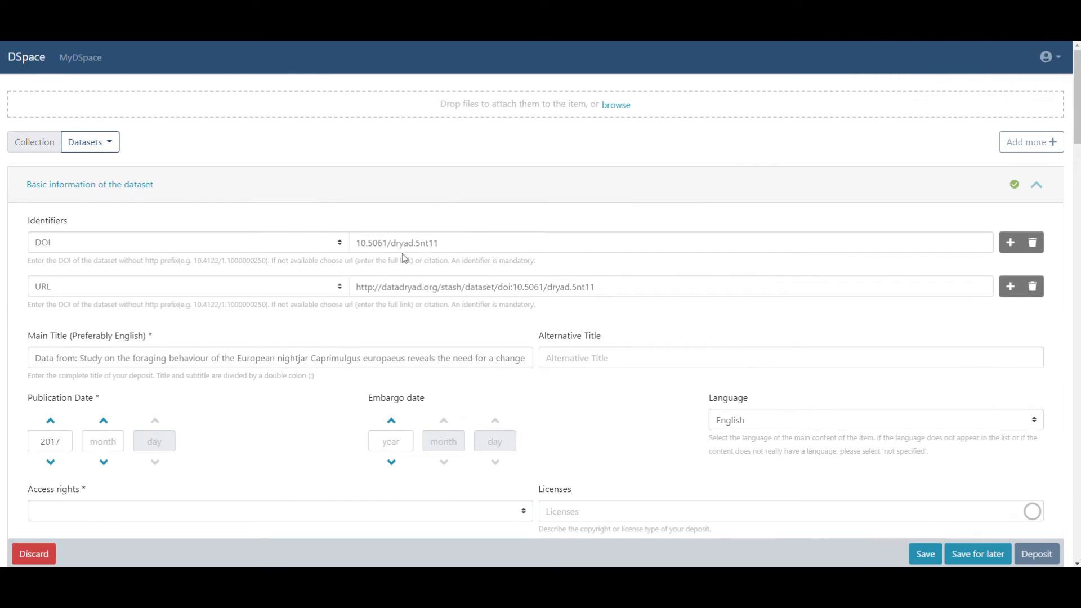
# Step: Set the dataset's access rights to Open Access
pyautogui.scroll(-3, 263, 290)
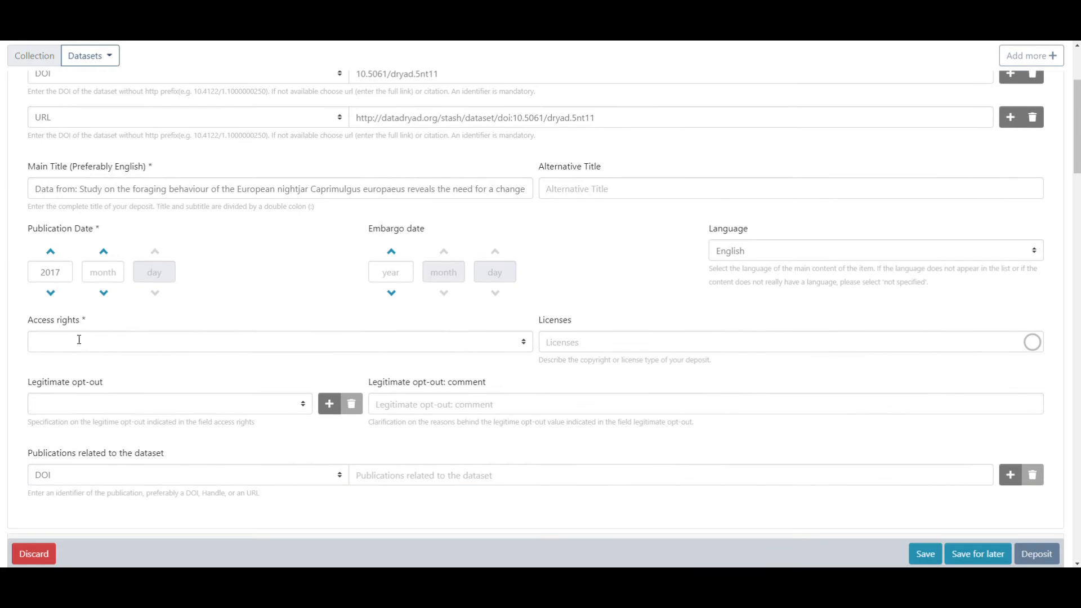
pyautogui.click(92, 338)
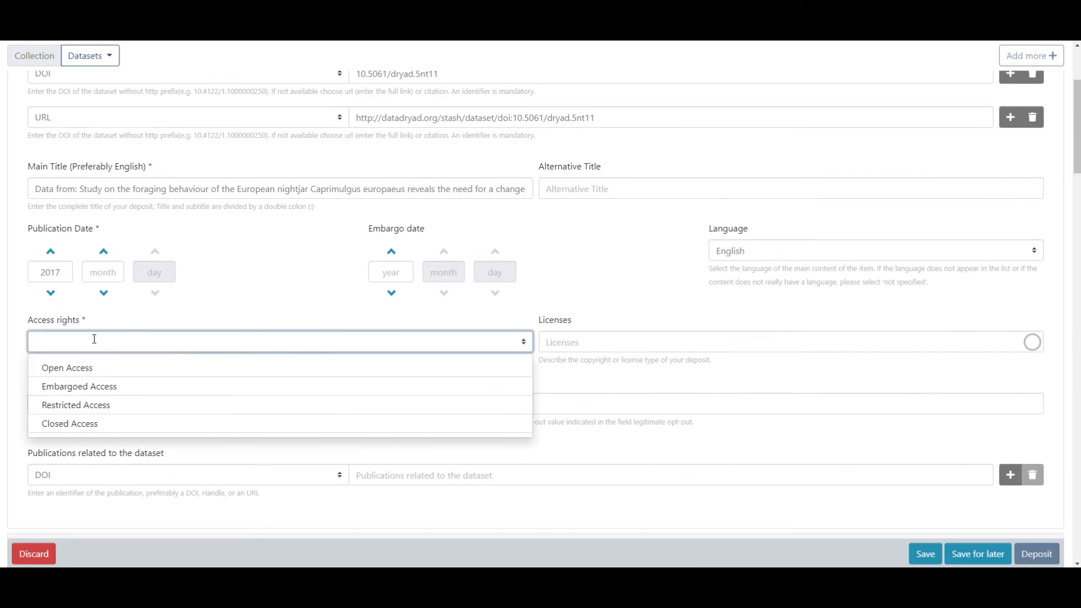
pyautogui.click(90, 367)
# Step: Set the licence to Creative Commons Public Domain Dedication (CC0) by searching 'cc0'
pyautogui.click(656, 340)
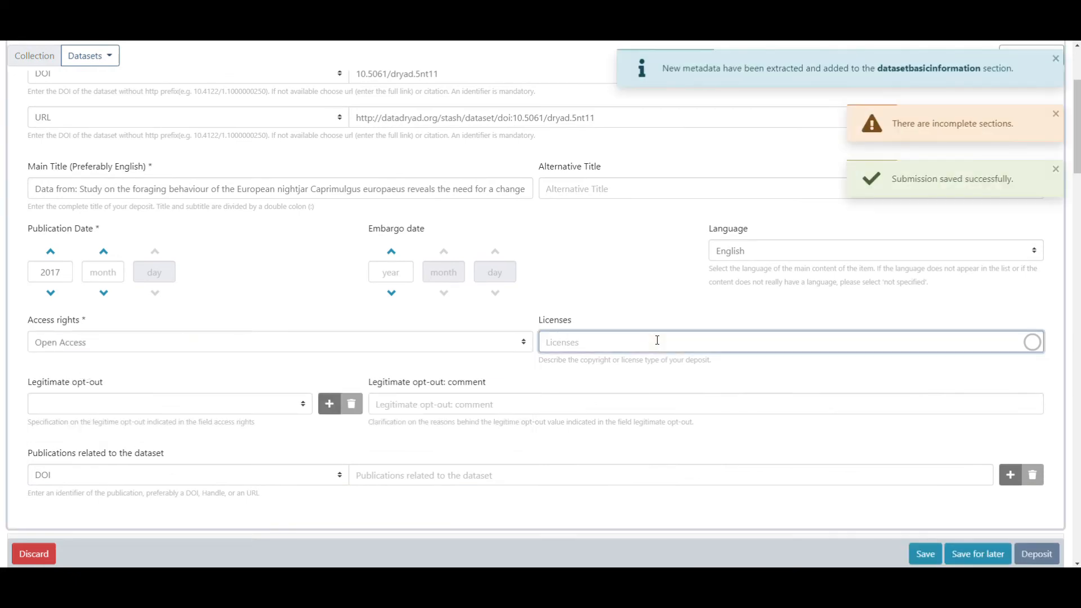
pyautogui.write('cc0')
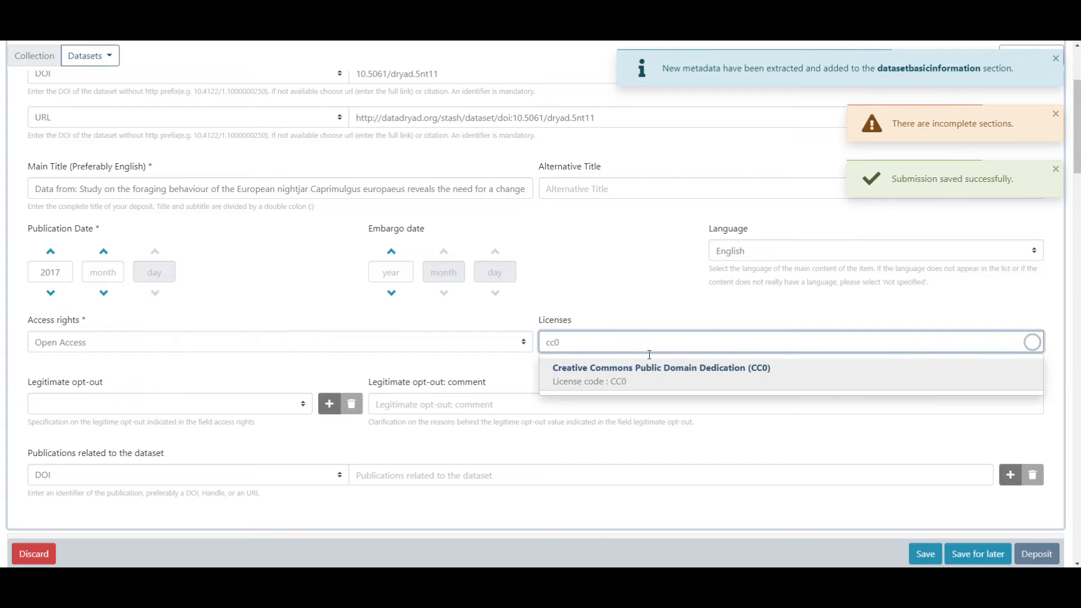
pyautogui.click(644, 372)
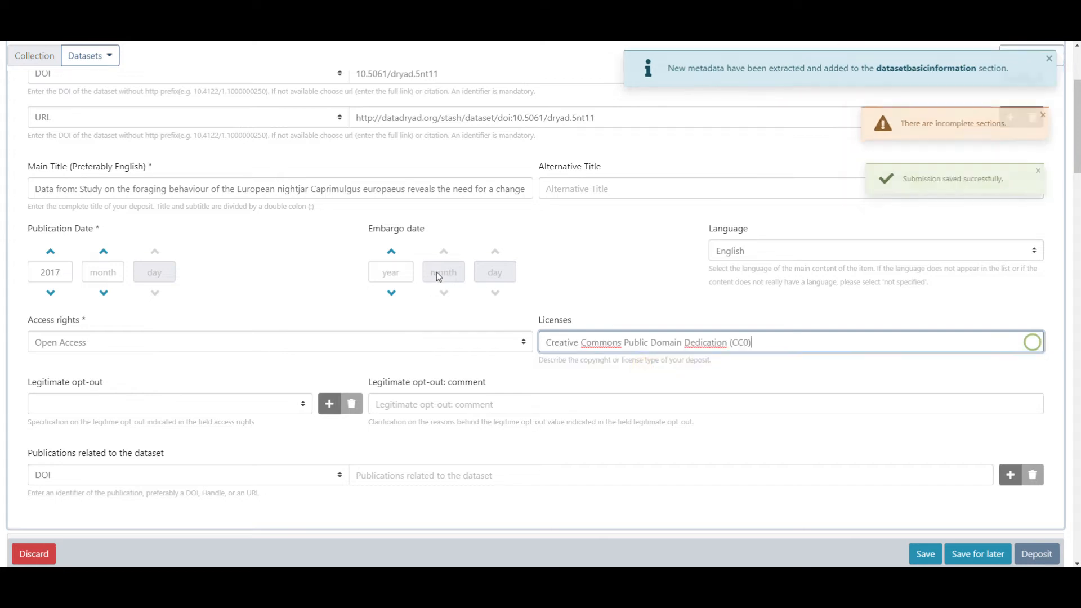
pyautogui.scroll(-1, 438, 276)
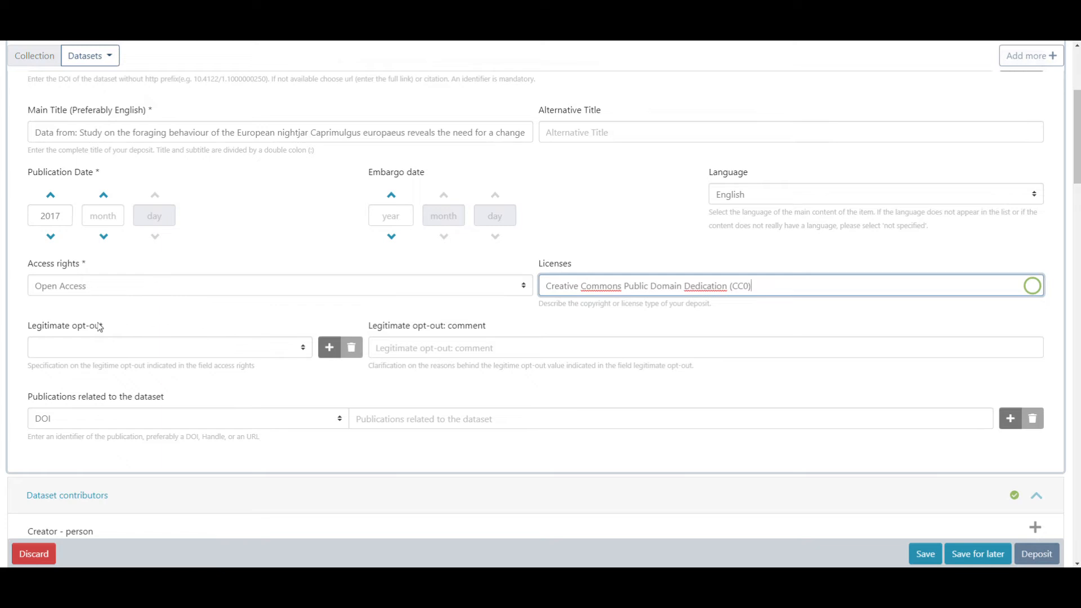
# Step: Open the legitimate opt-out reasons list and close it without choosing one
pyautogui.click(303, 347)
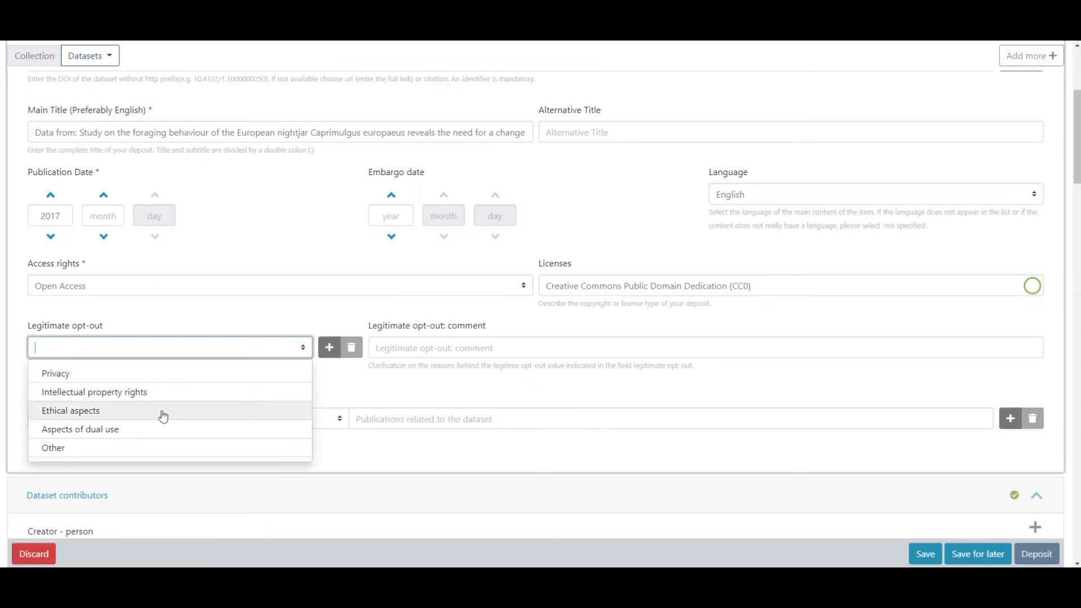
pyautogui.click(415, 348)
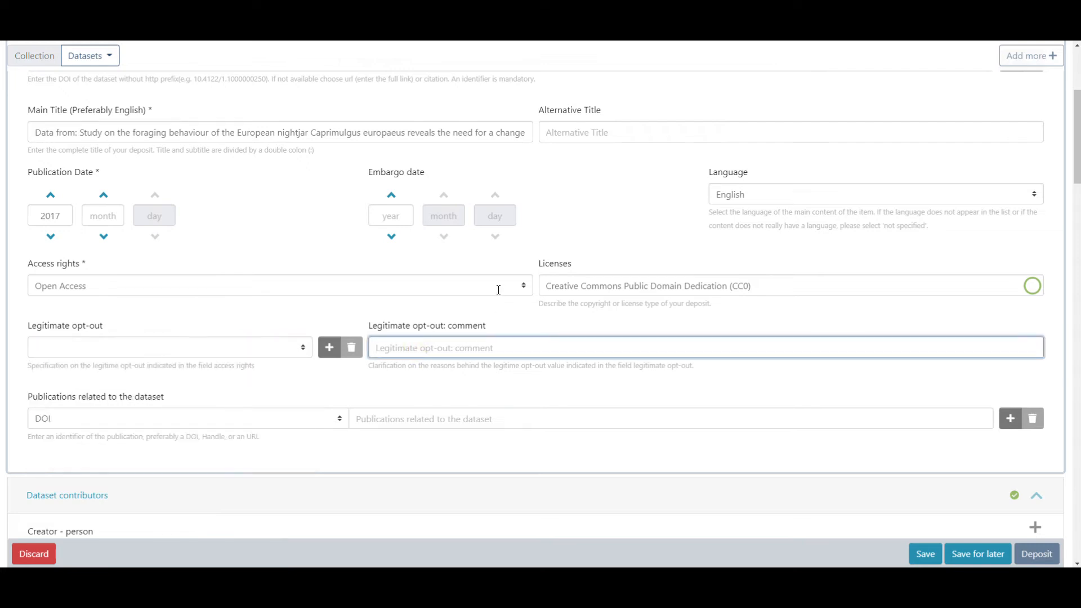
pyautogui.scroll(-4, 500, 286)
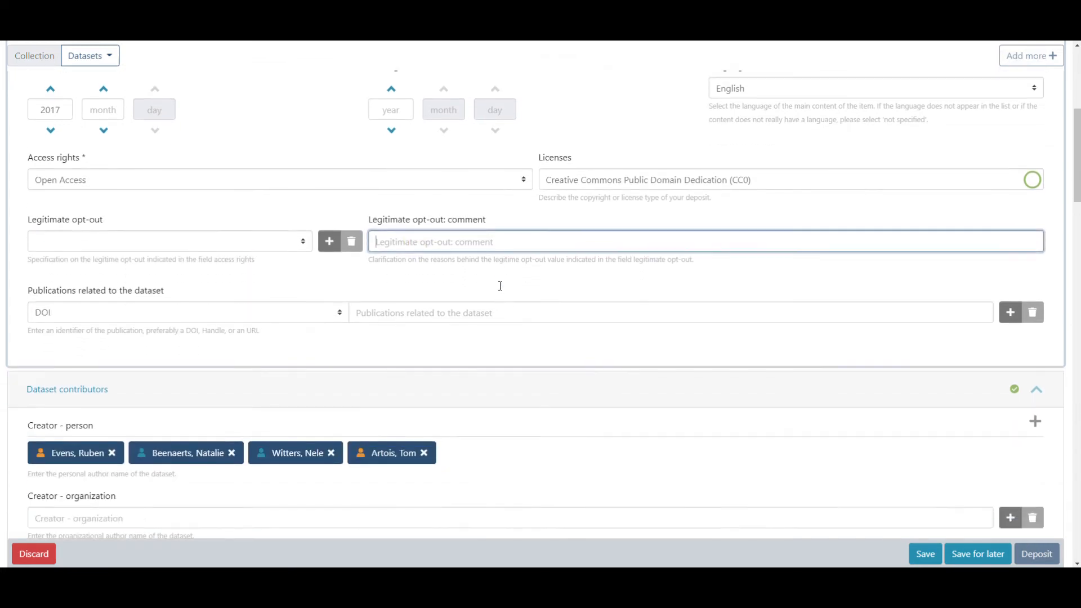
pyautogui.scroll(-1, 502, 290)
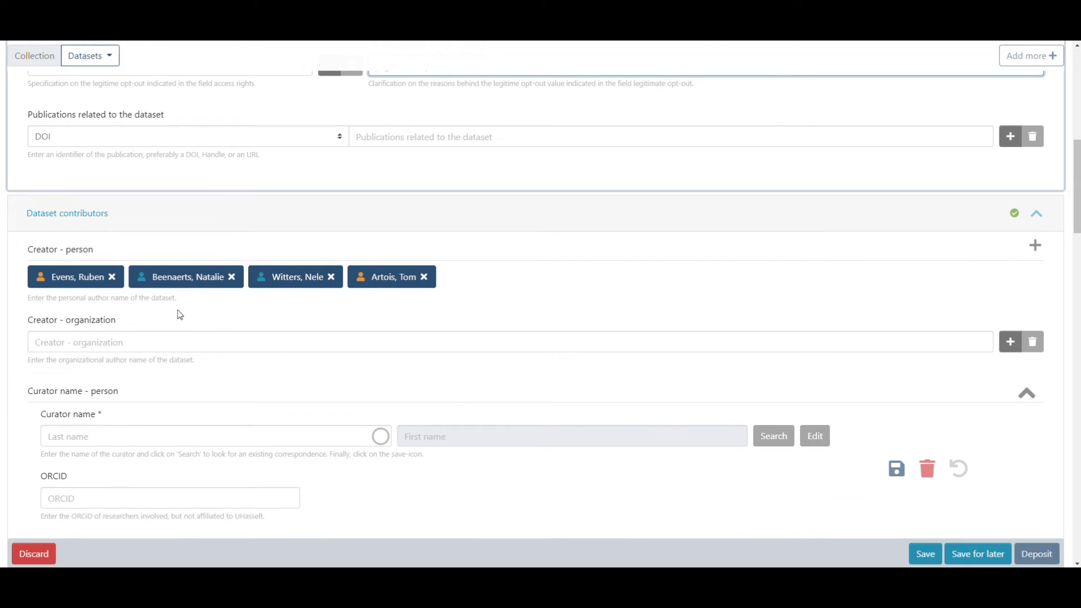
# Step: Link the first and second creators to their matching staff records and save each
pyautogui.moveTo(44, 281)
pyautogui.moveTo(142, 284)
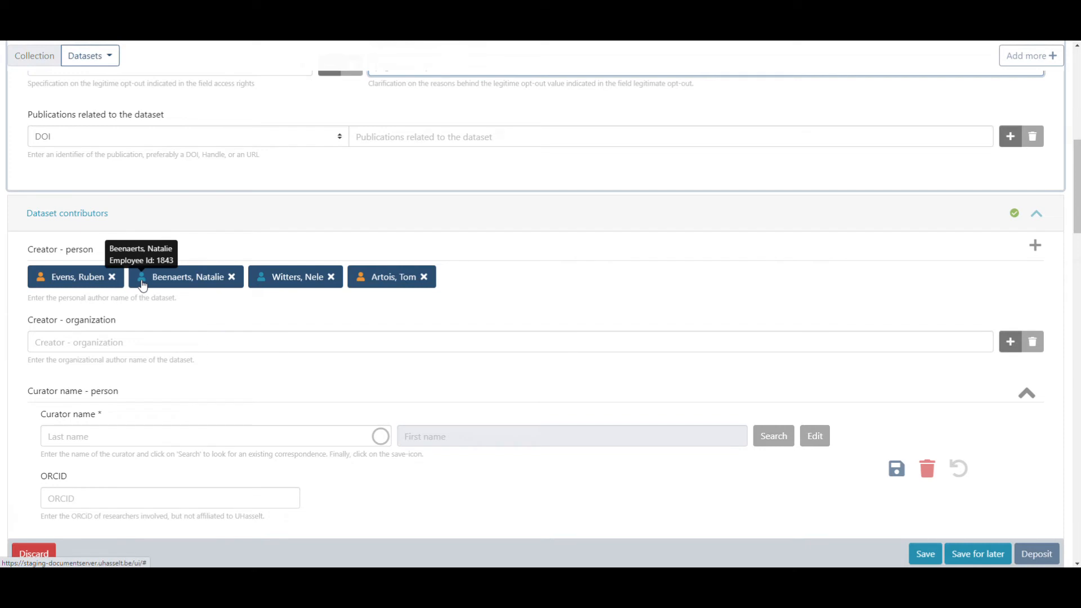
pyautogui.click(70, 282)
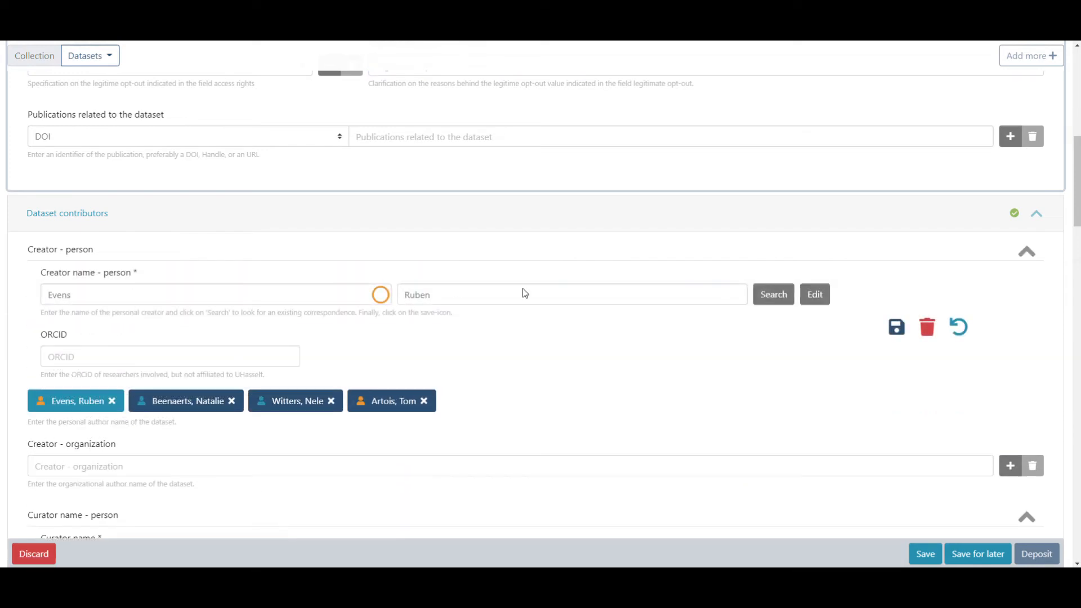
pyautogui.click(771, 300)
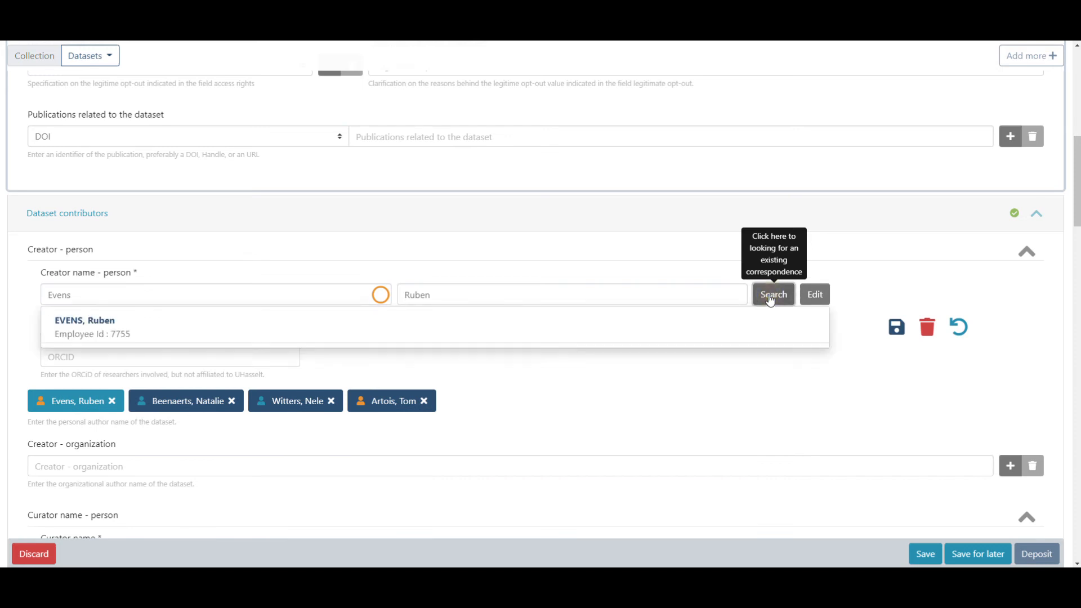
pyautogui.click(74, 323)
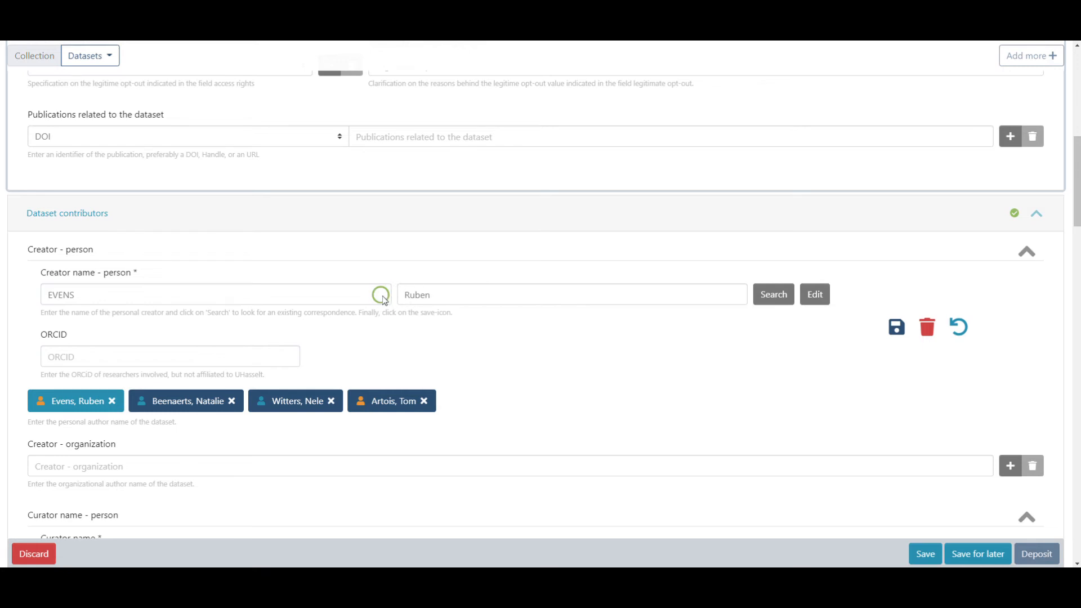
pyautogui.click(899, 329)
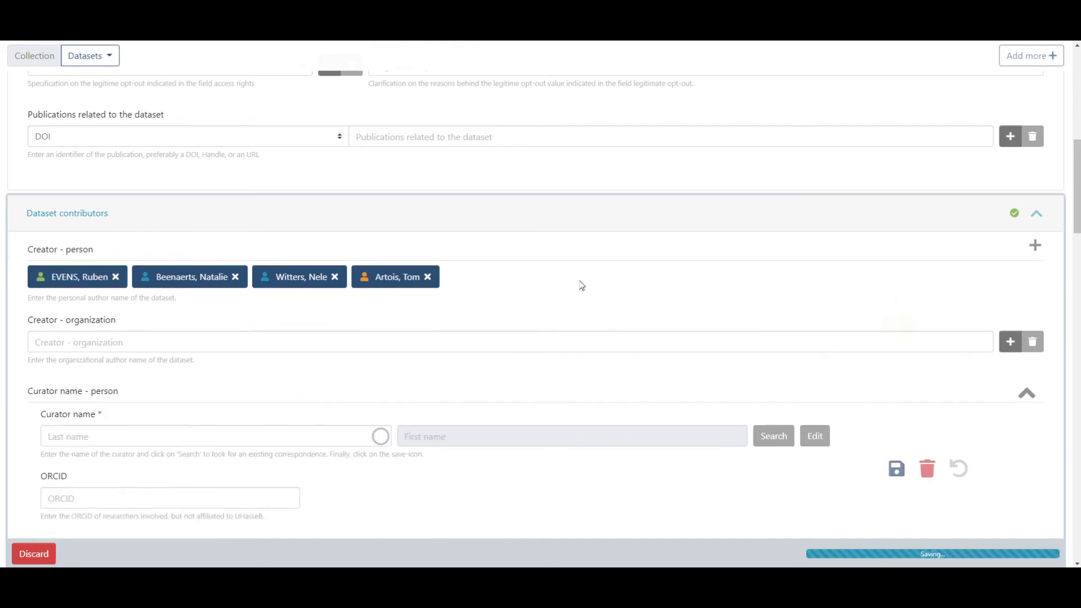
pyautogui.click(179, 277)
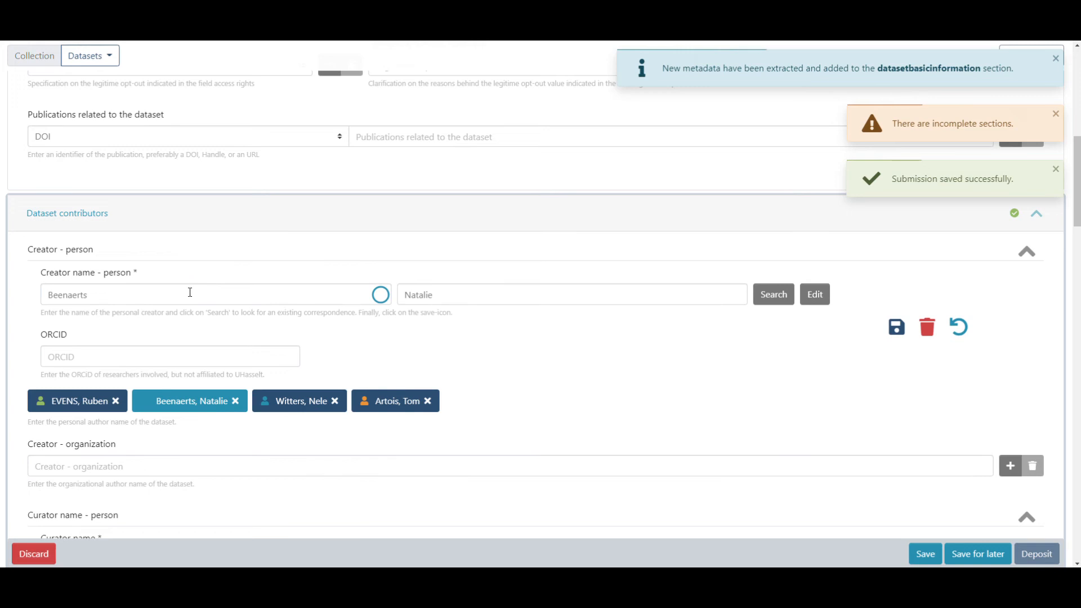
pyautogui.click(775, 298)
pyautogui.click(98, 322)
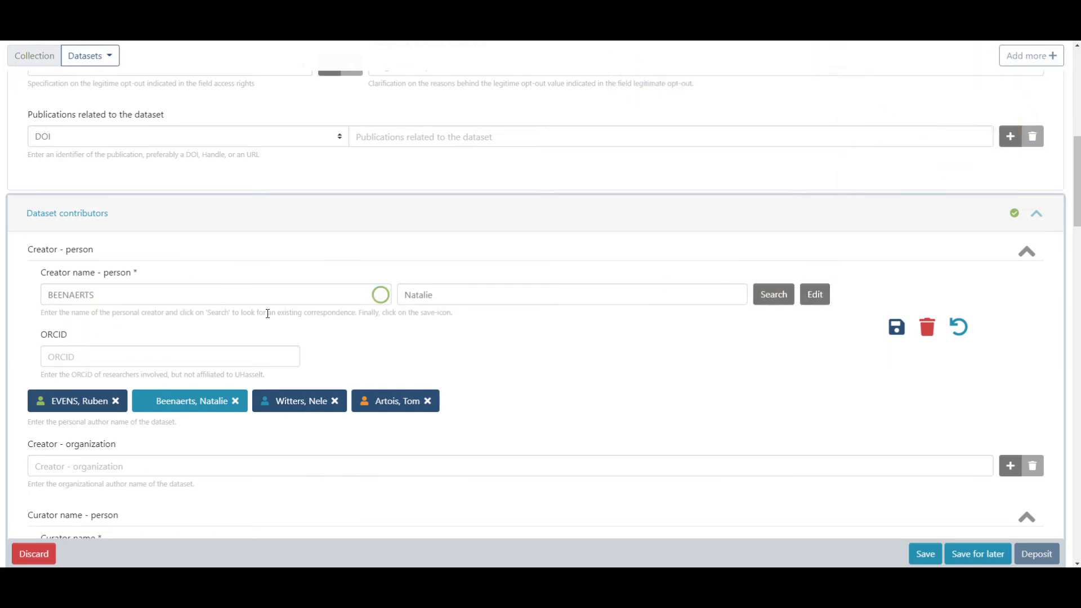
pyautogui.click(896, 326)
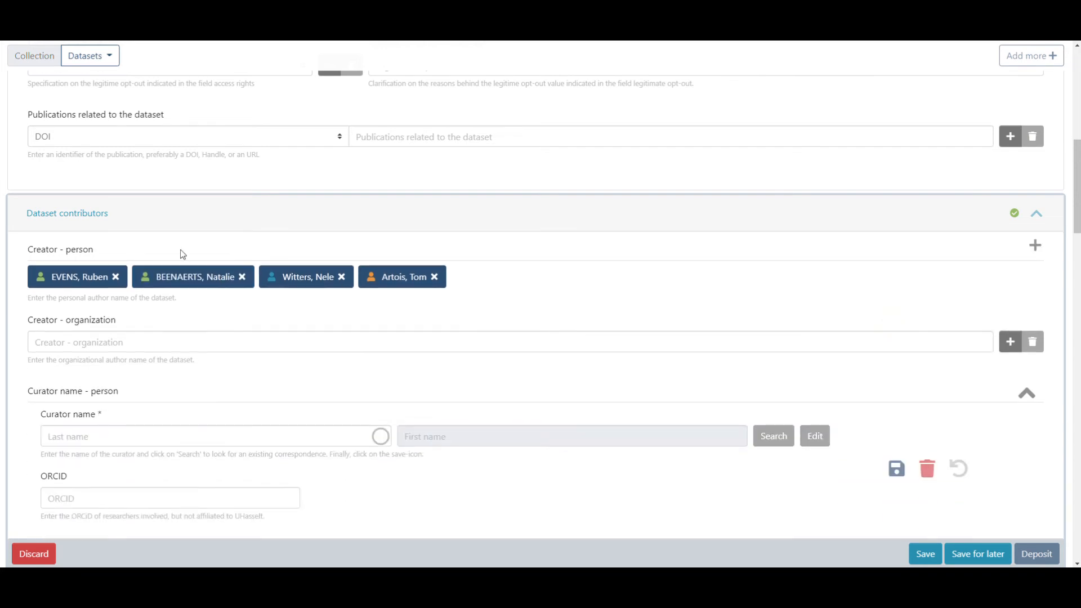
# Step: Link the third and fourth creators to their matching staff records and save each
pyautogui.click(296, 278)
pyautogui.click(772, 293)
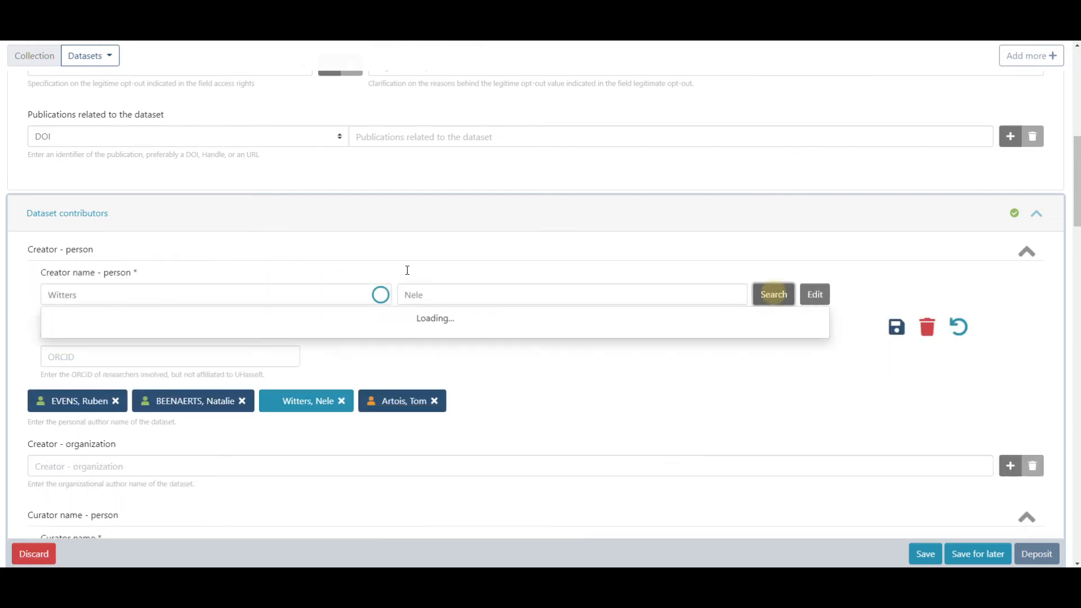
pyautogui.click(97, 329)
pyautogui.click(897, 329)
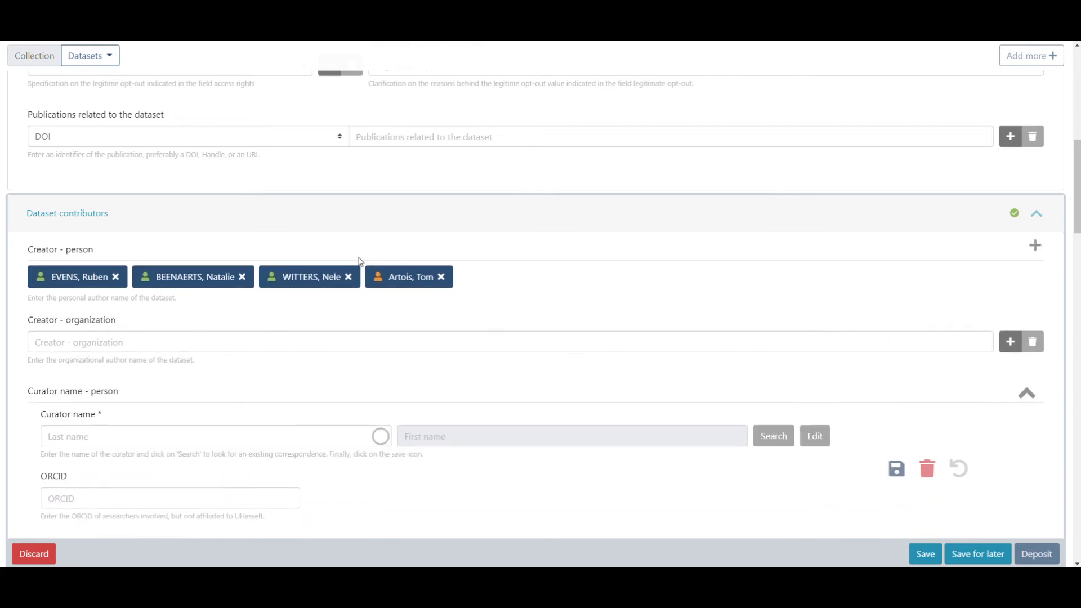
pyautogui.click(400, 279)
pyautogui.click(773, 293)
pyautogui.click(67, 319)
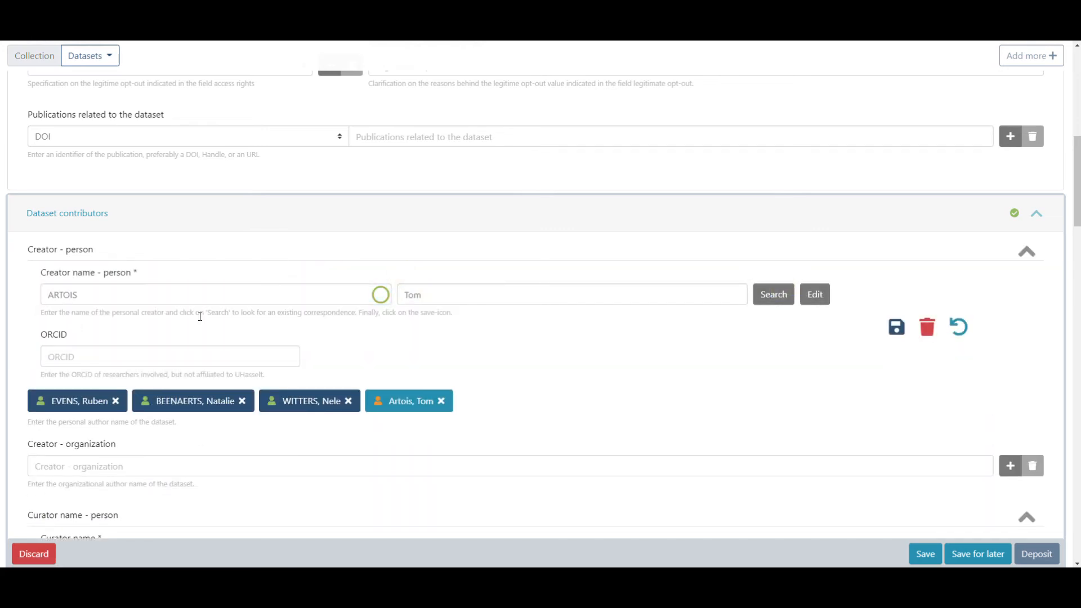
pyautogui.click(897, 327)
# Step: Reorder the creators, moving the first to second place and the third to the end
pyautogui.scroll(-1, 471, 219)
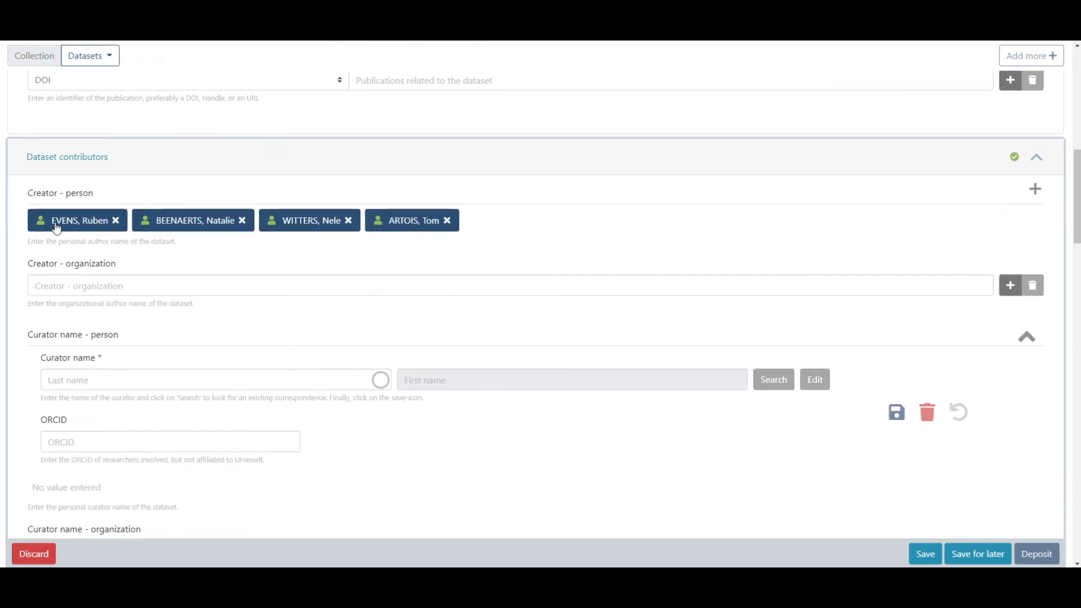
pyautogui.moveTo(61, 221); pyautogui.dragTo(224, 219)
pyautogui.moveTo(313, 227); pyautogui.dragTo(441, 219)
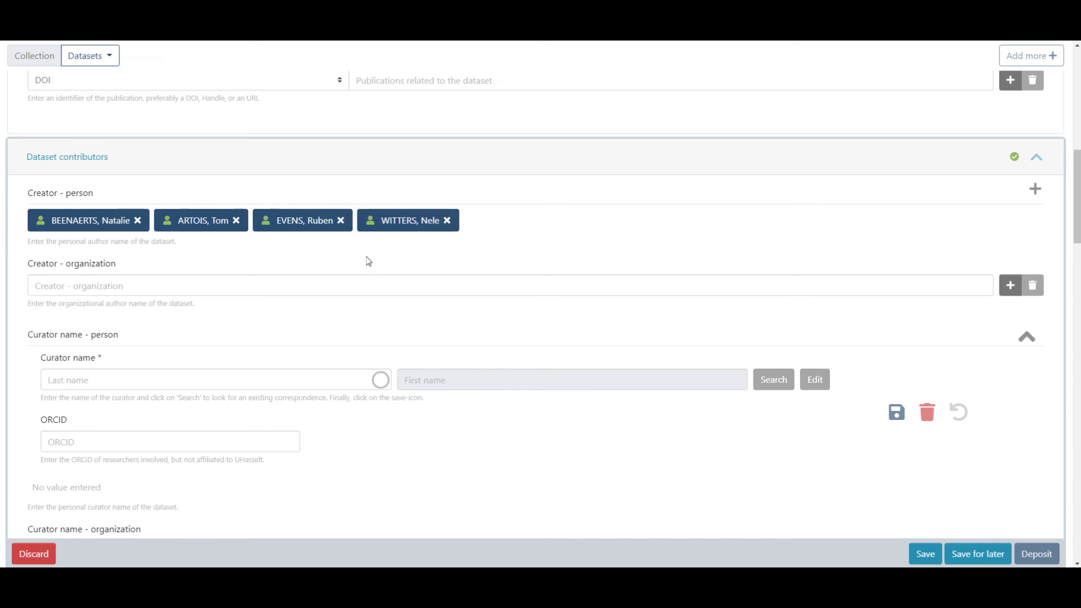
pyautogui.scroll(-1, 367, 257)
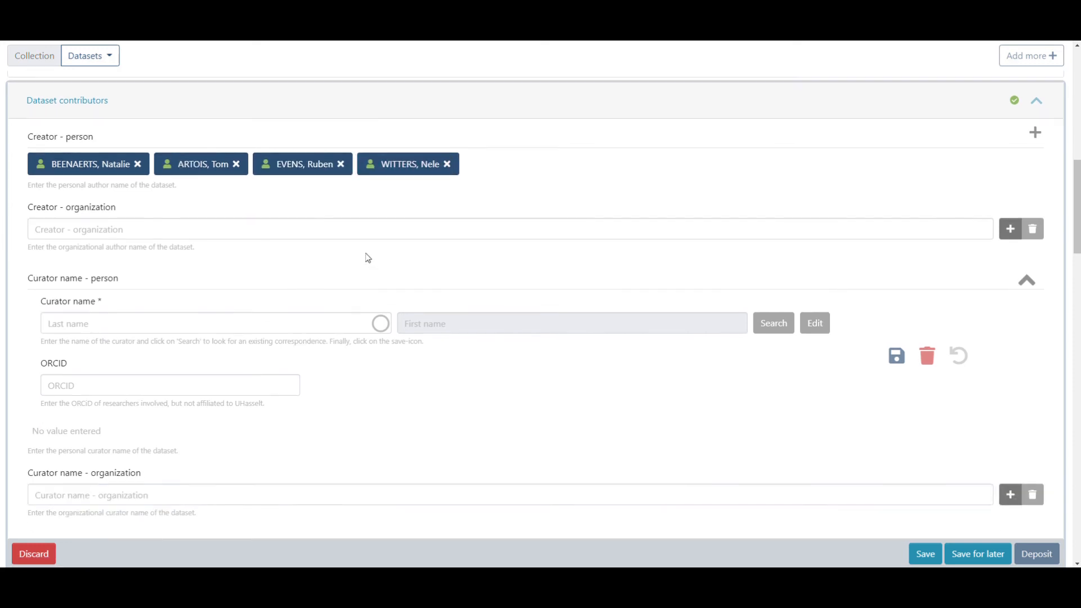
# Step: Set the research discipline to General biology not elsewhere classified
pyautogui.scroll(-10, 365, 254)
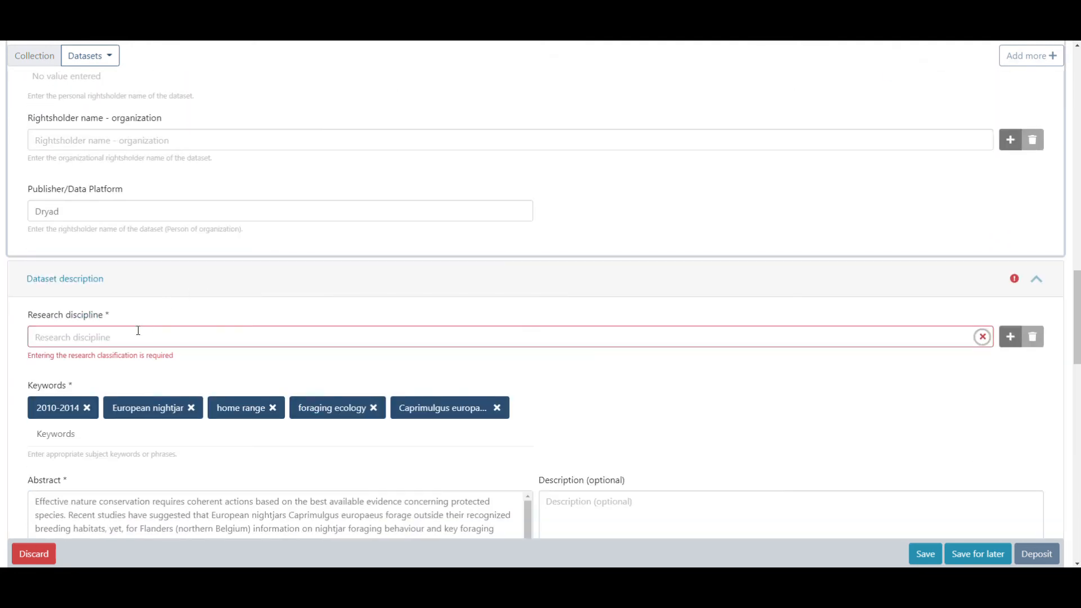
pyautogui.click(138, 332)
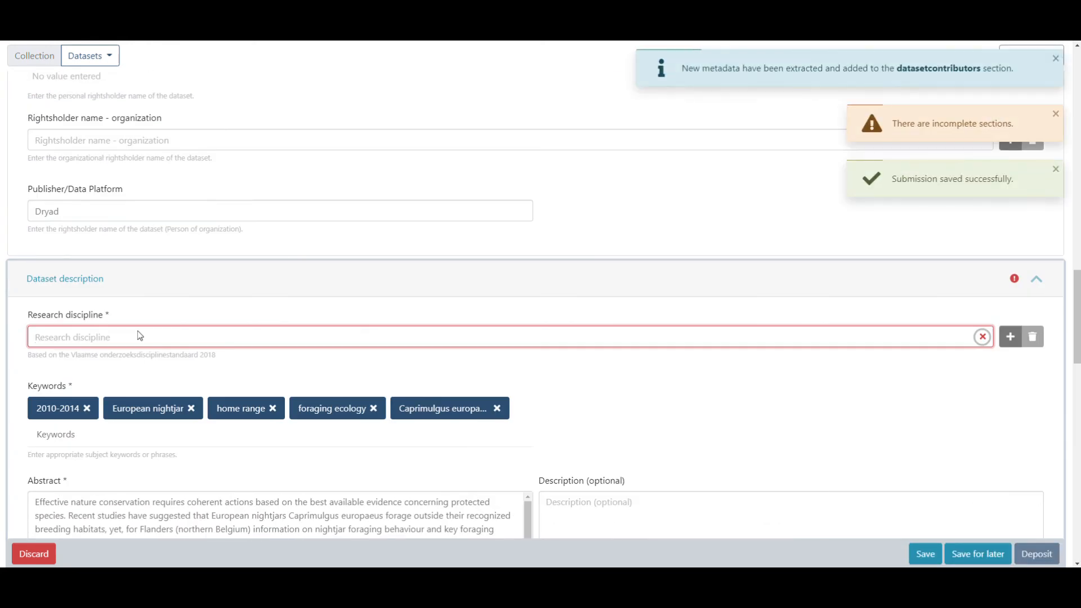
pyautogui.write('general biolo')
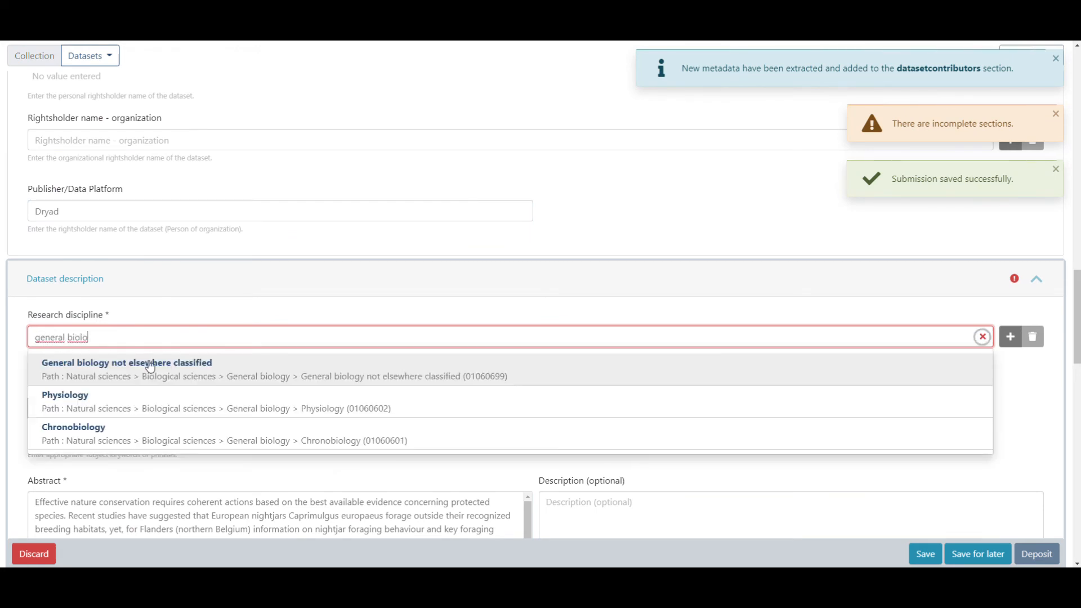
pyautogui.click(150, 366)
# Step: Set the dataset format to Extensible Markup Language (XML)
pyautogui.scroll(-5, 355, 273)
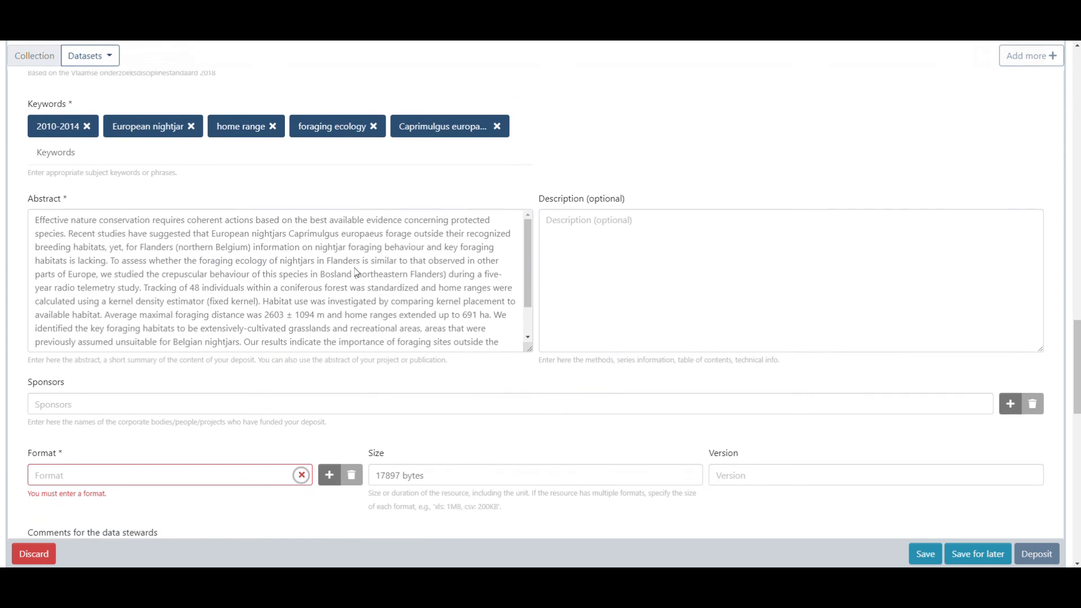
pyautogui.scroll(-2, 354, 273)
pyautogui.click(69, 362)
pyautogui.write('xml')
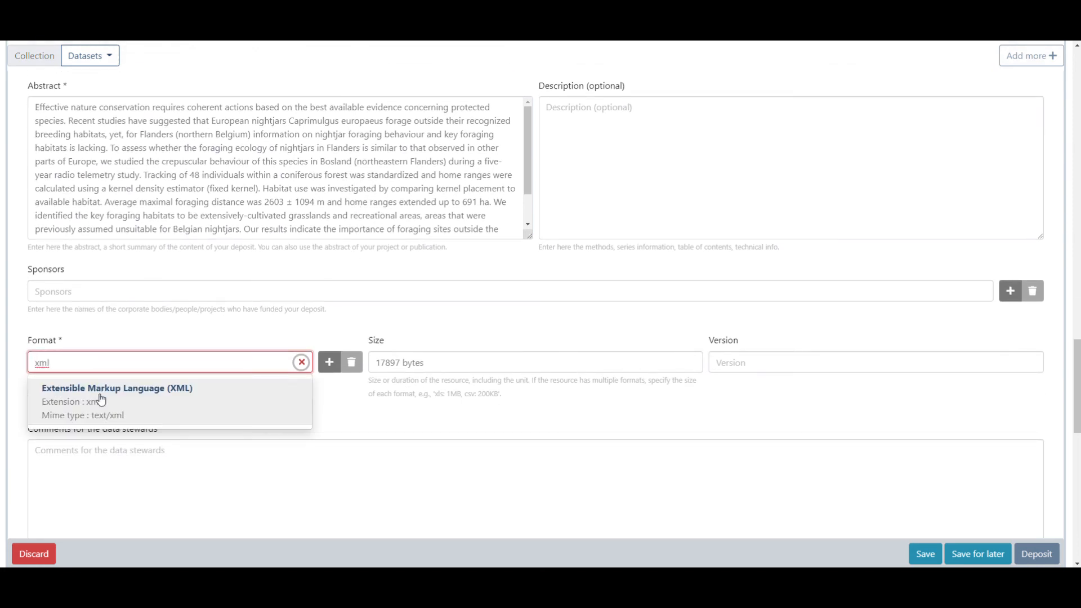
pyautogui.click(100, 401)
pyautogui.scroll(-1, 338, 285)
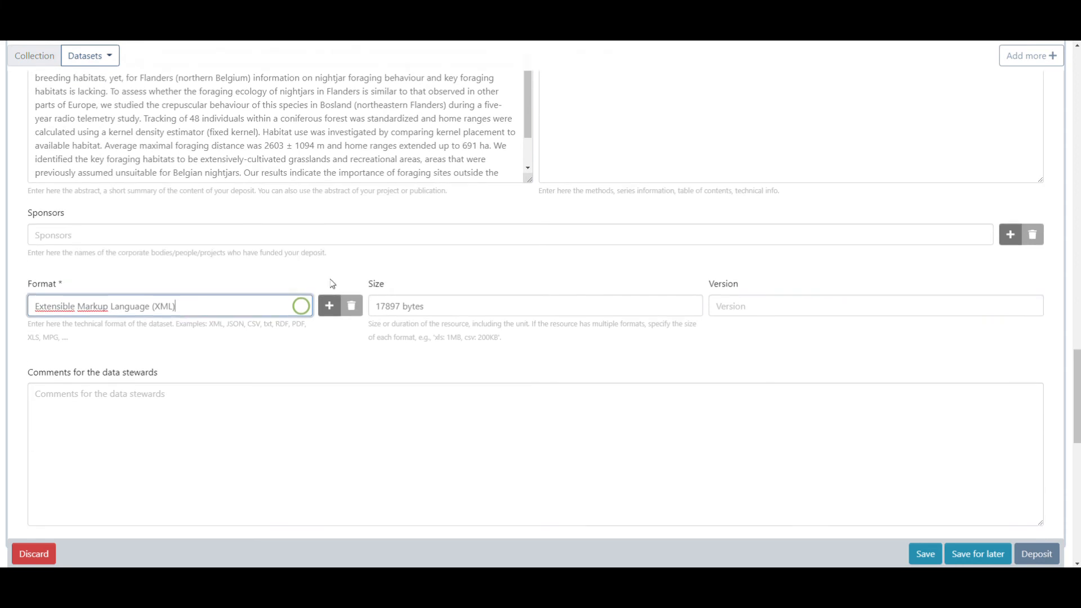
# Step: Mark each of the two listed potential duplicates as 'It's not a duplicate'
pyautogui.scroll(-7, 355, 257)
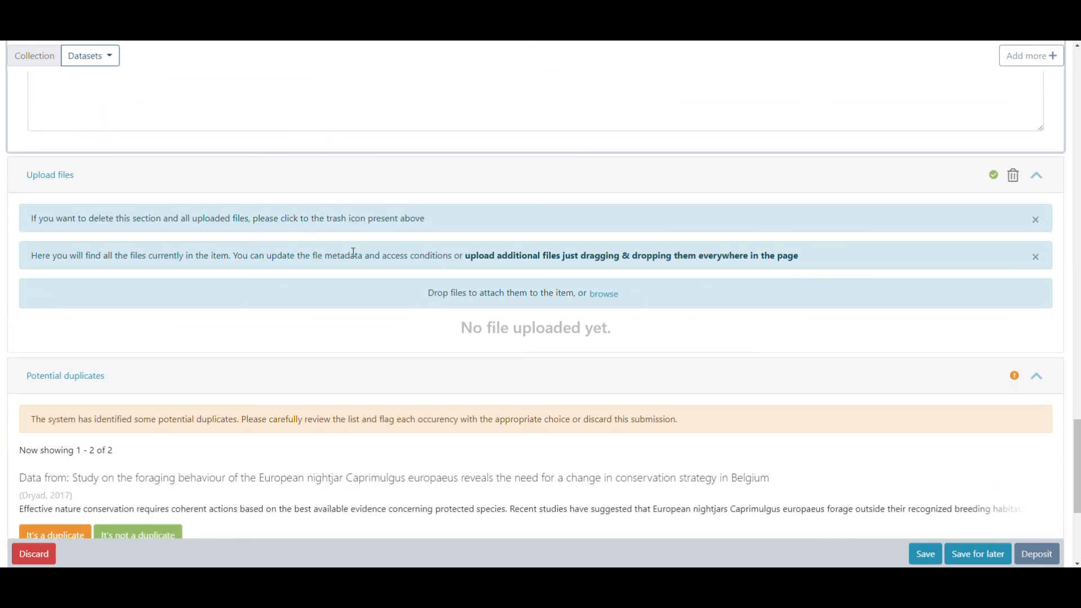
pyautogui.scroll(-3, 353, 252)
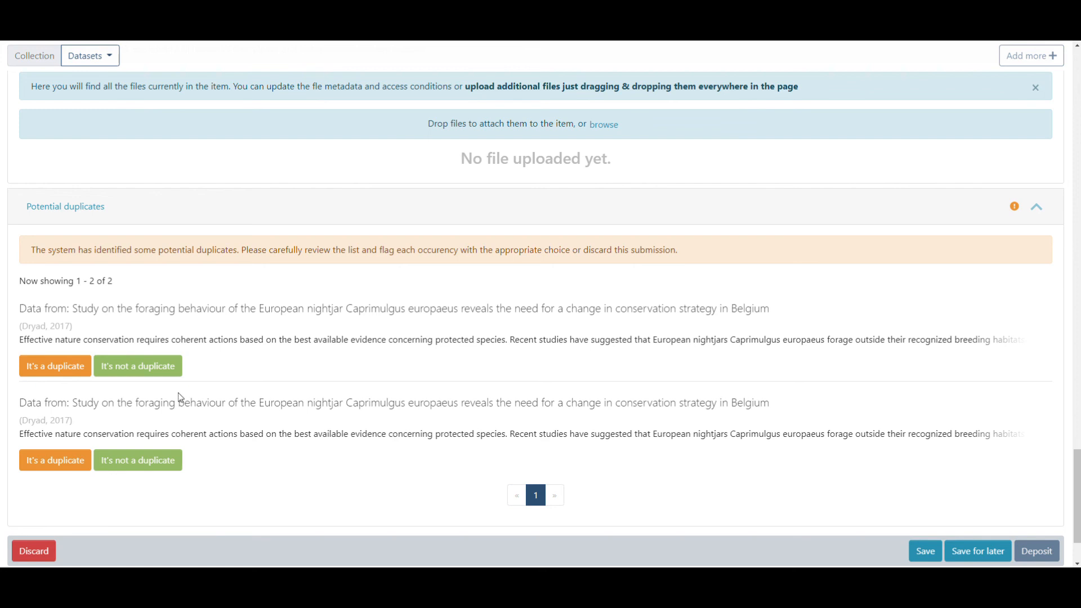
pyautogui.scroll(-1, 66, 492)
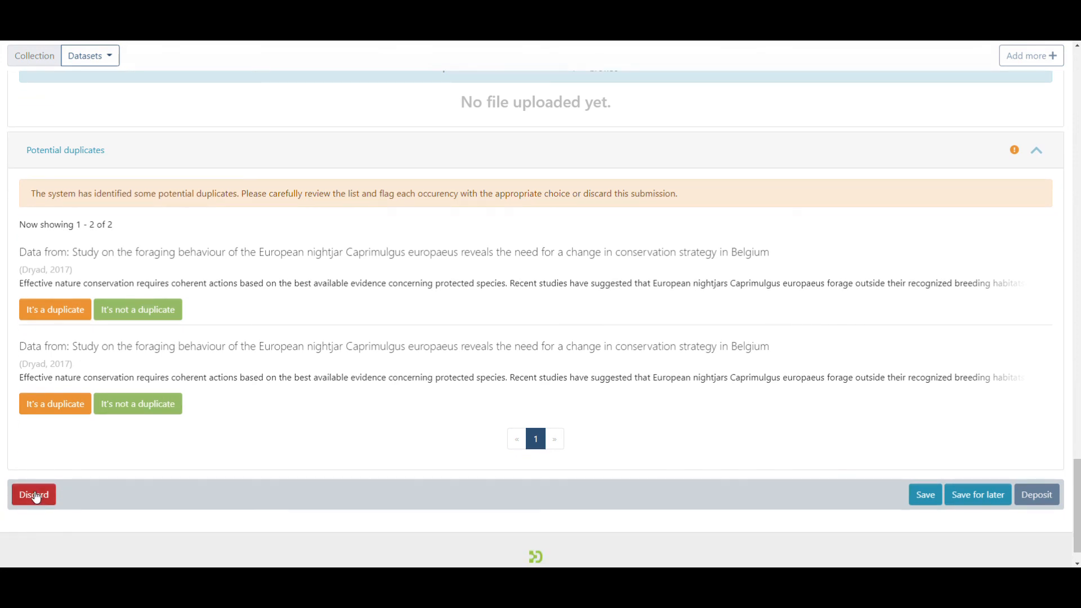
pyautogui.click(145, 309)
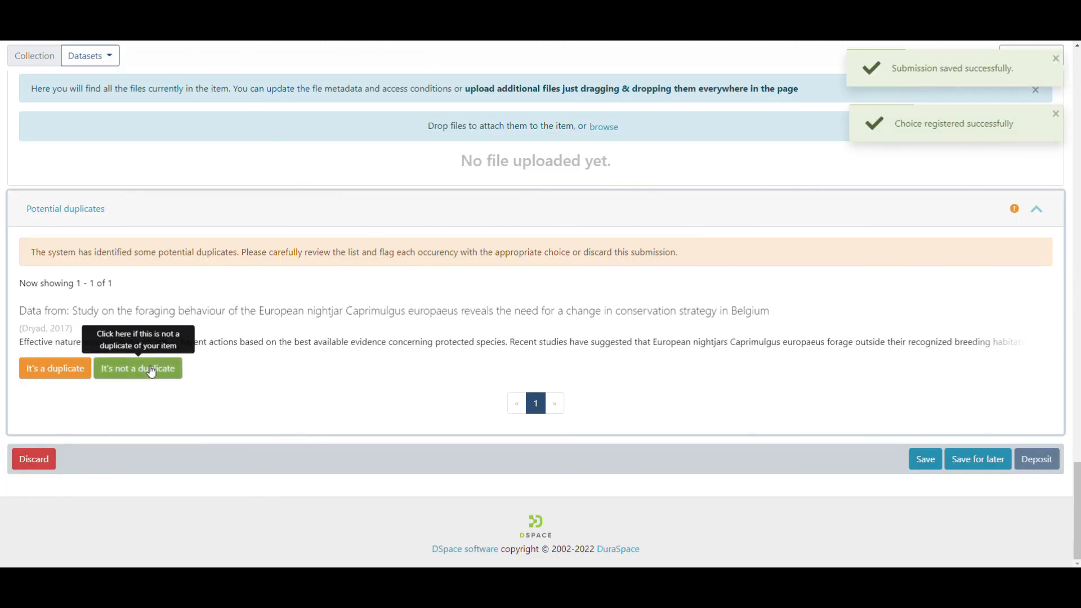
pyautogui.click(151, 370)
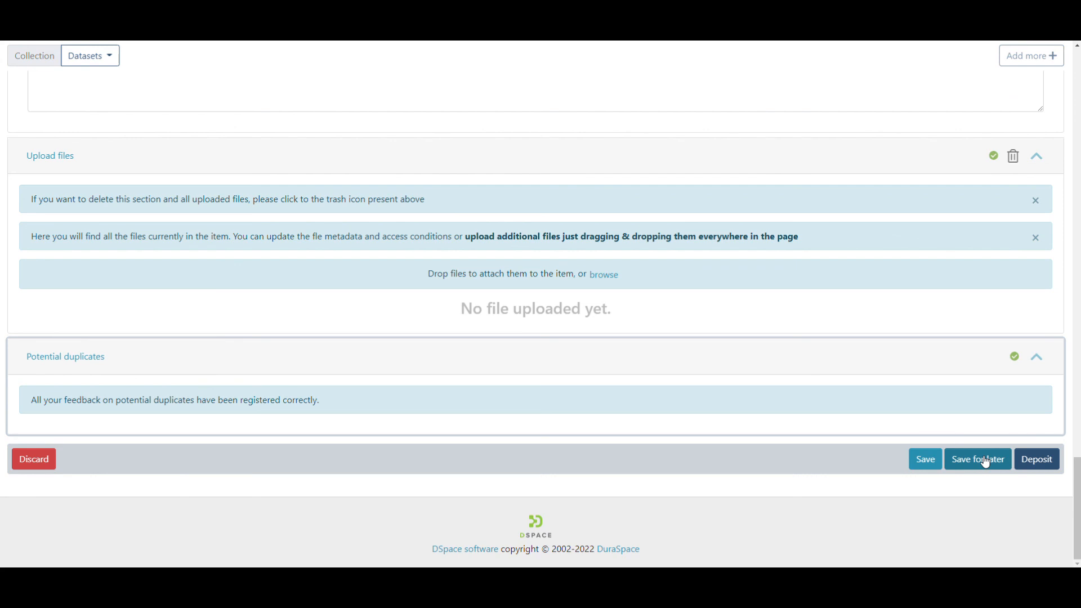
# Step: Deposit the completed dataset submission
pyautogui.click(1040, 461)
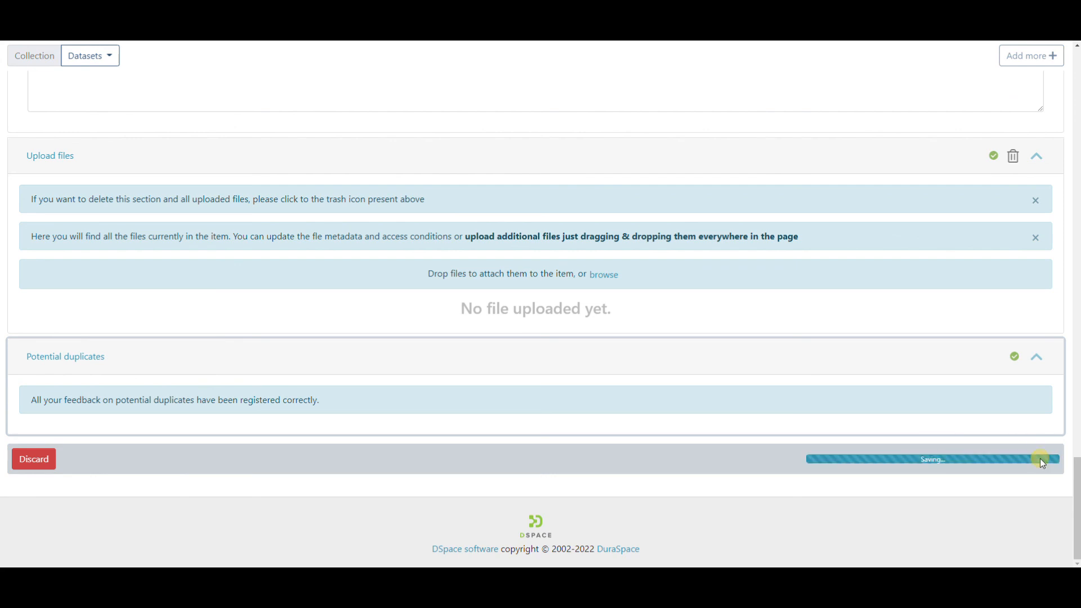